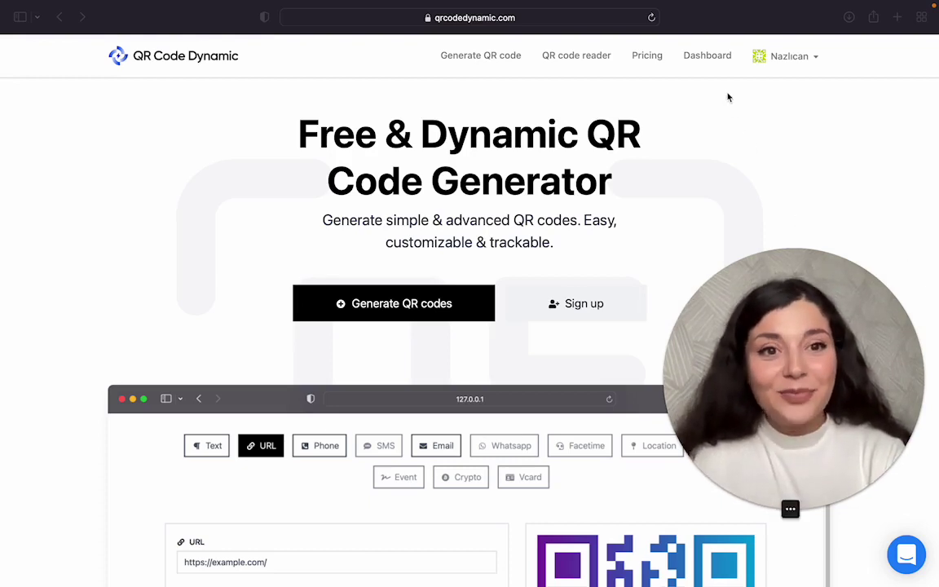
Step: From the dashboard, start a new QR code named 'example', with no project and type Email
left_click(717, 60)
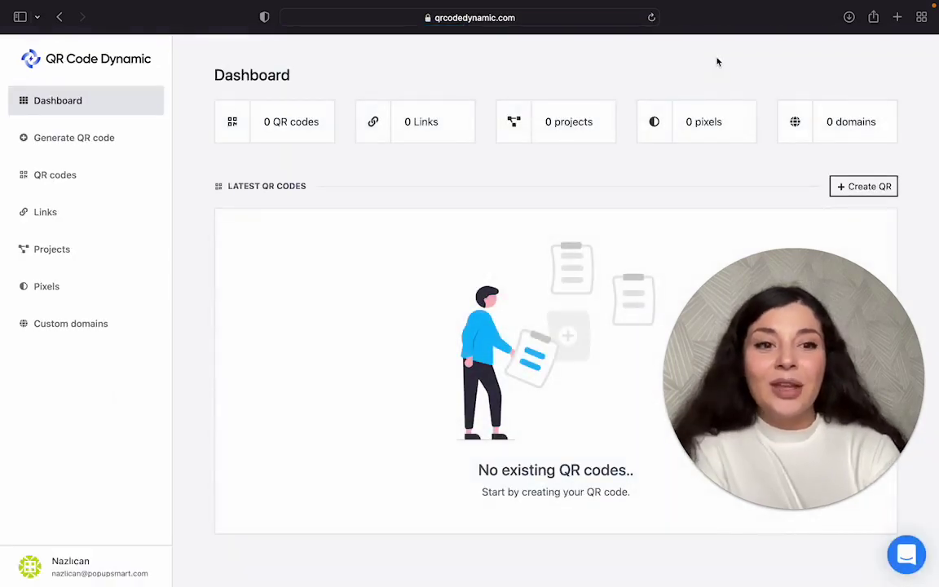
left_click(861, 188)
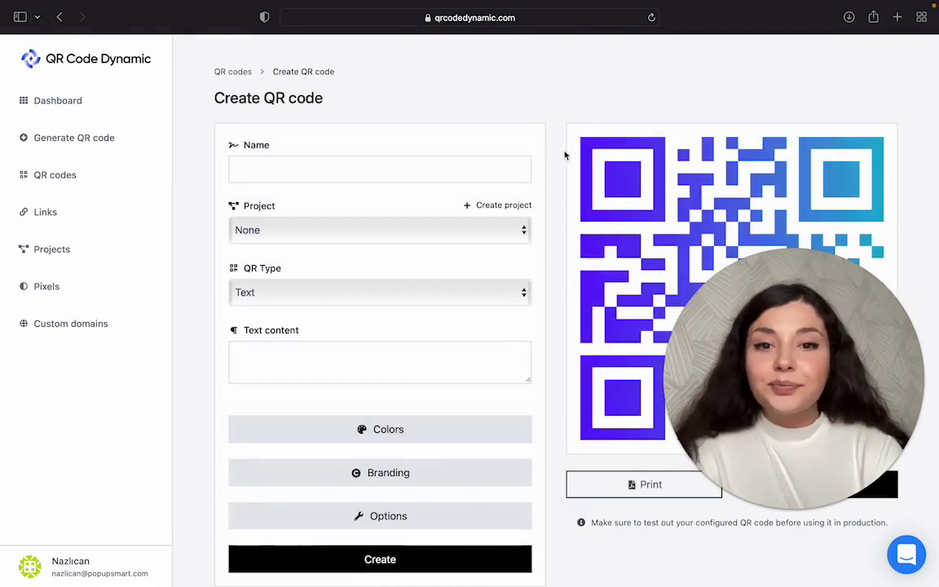
left_click(496, 166)
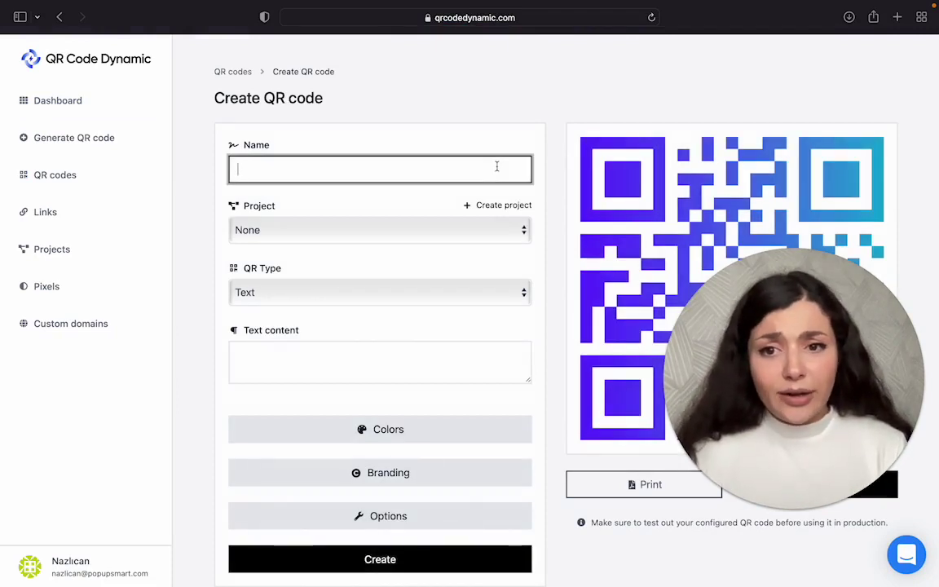
type("e")
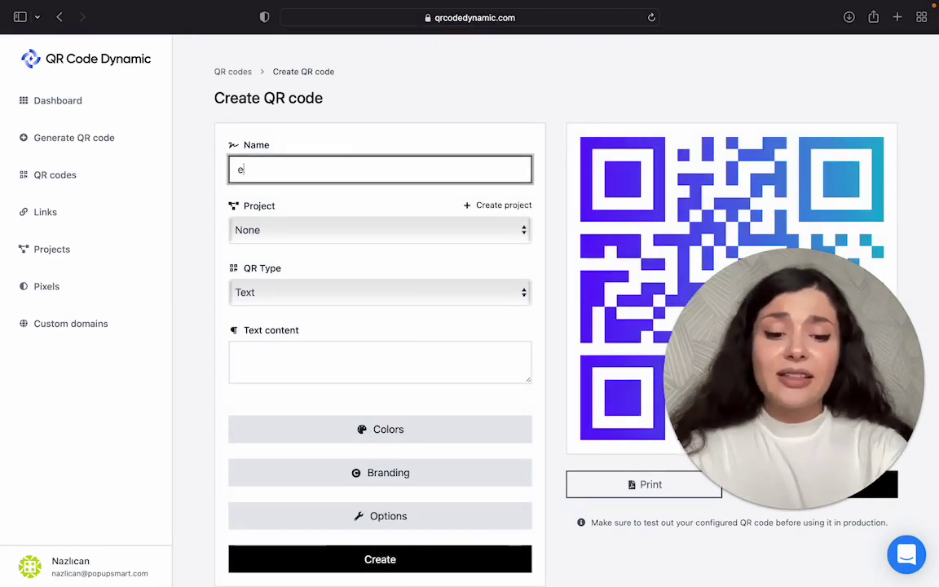
type("xample")
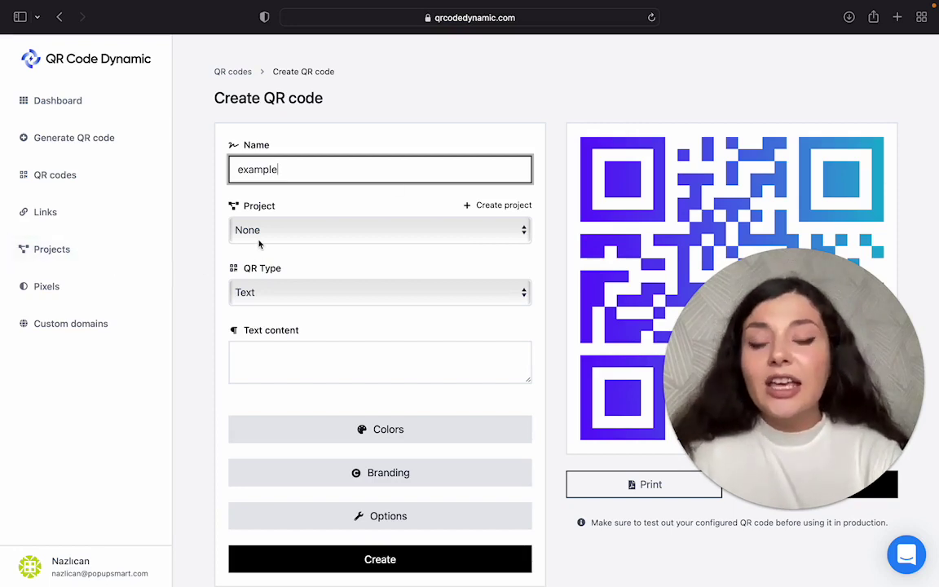
left_click(259, 237)
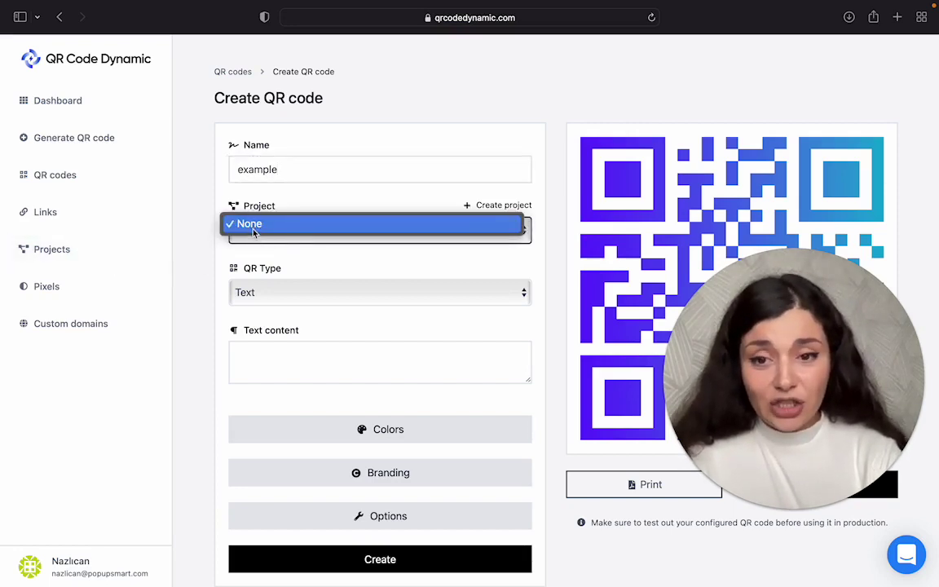
left_click(324, 296)
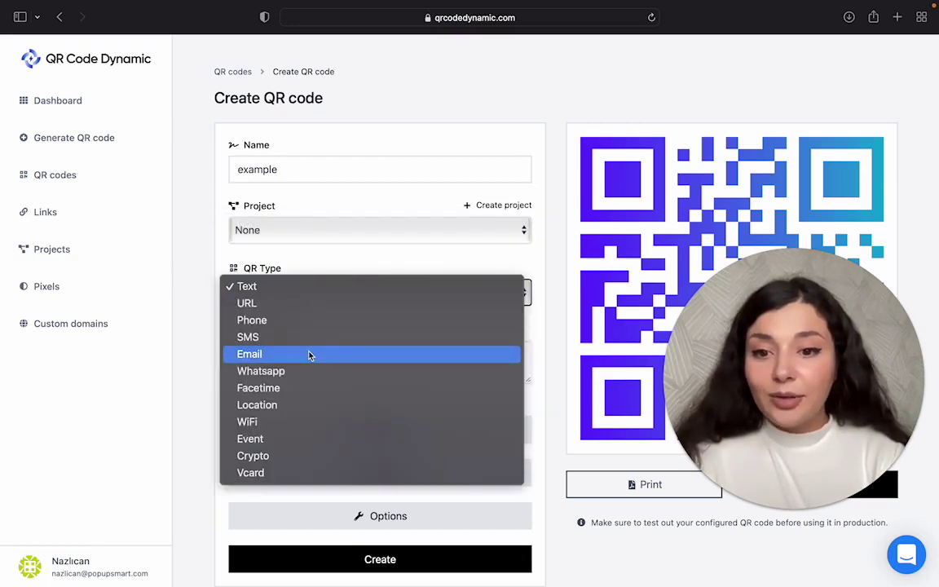
key("Escape")
left_click(308, 352)
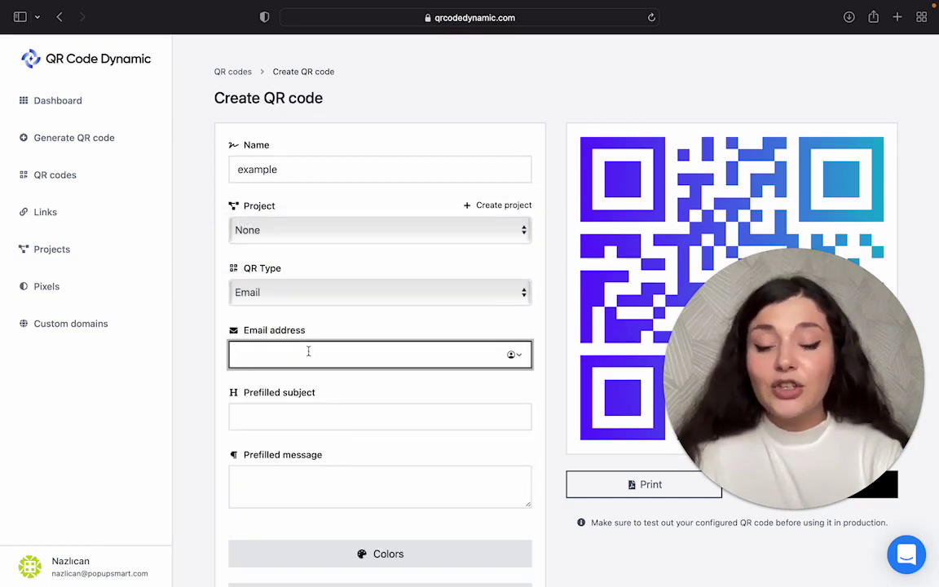
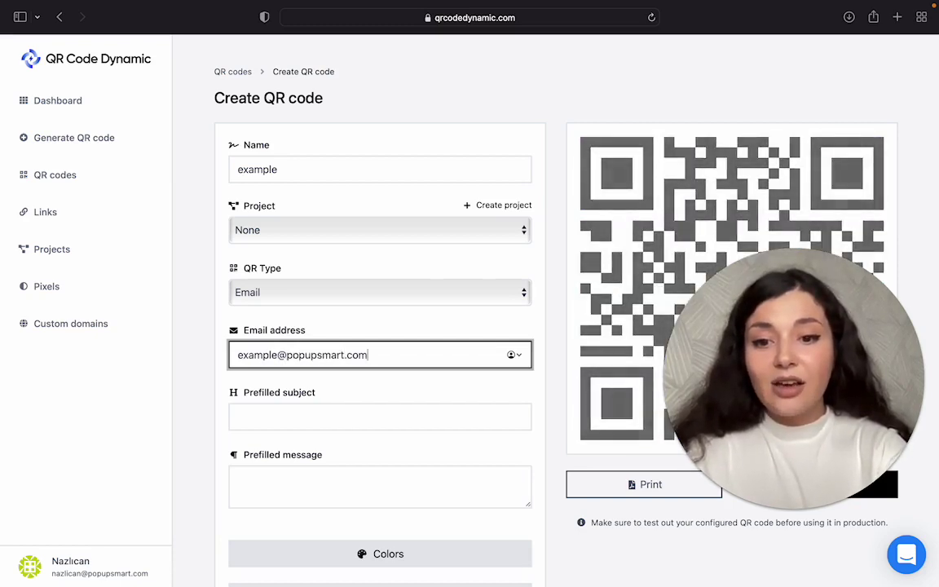
Step: Enter the recipient email address, subject 'Hi' and message 'I would like to create a popup for my website.'
key("Tab")
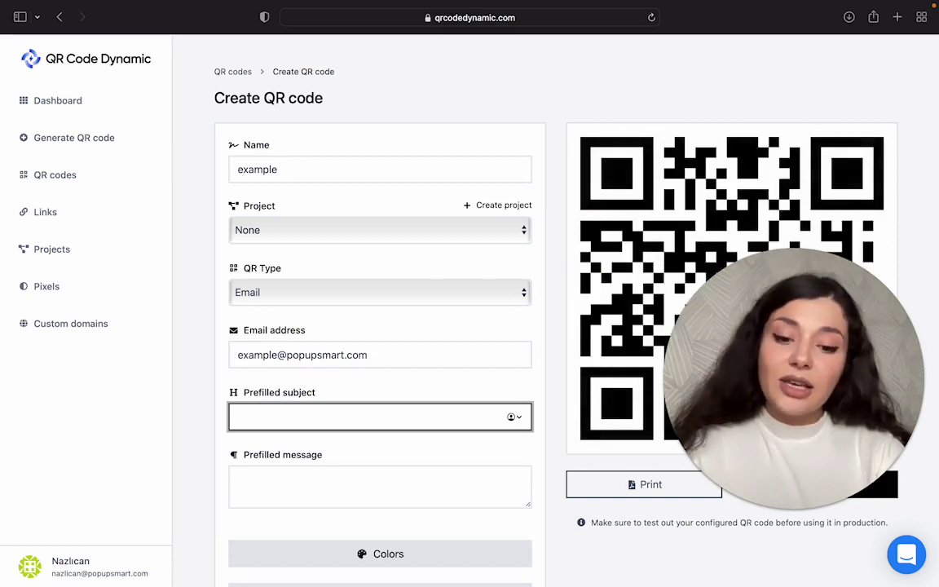
type("Hi")
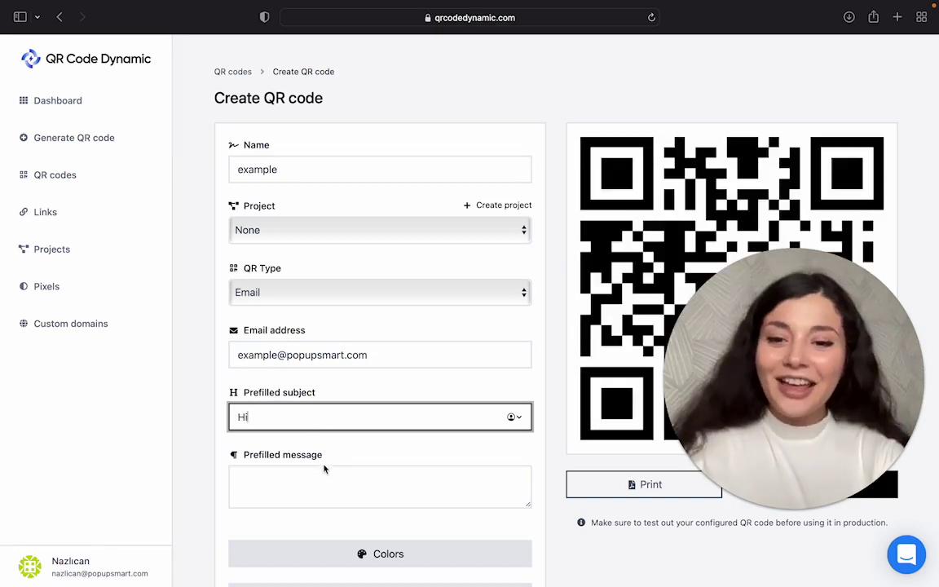
left_click(325, 484)
type("I would like to create a popup for my website.")
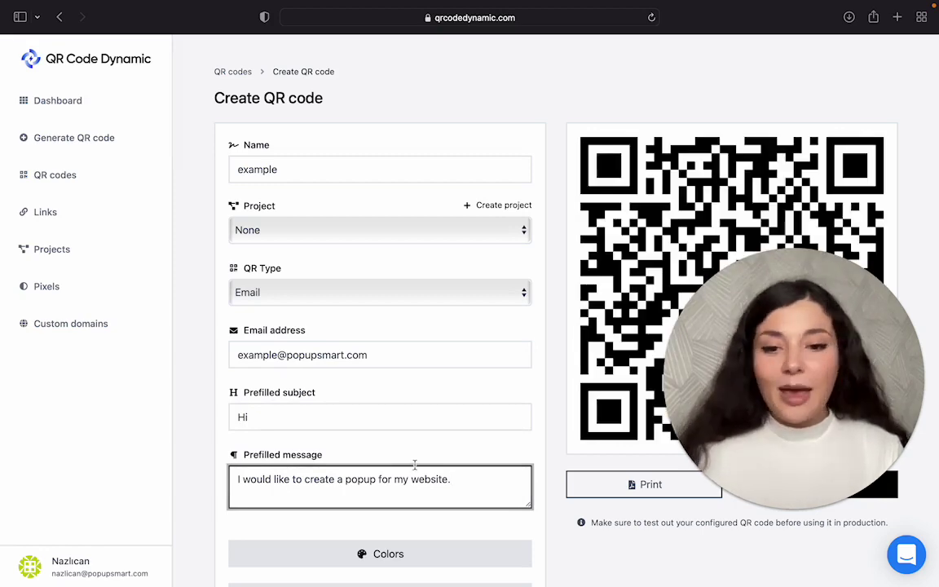
scroll(414, 464, "down", 1)
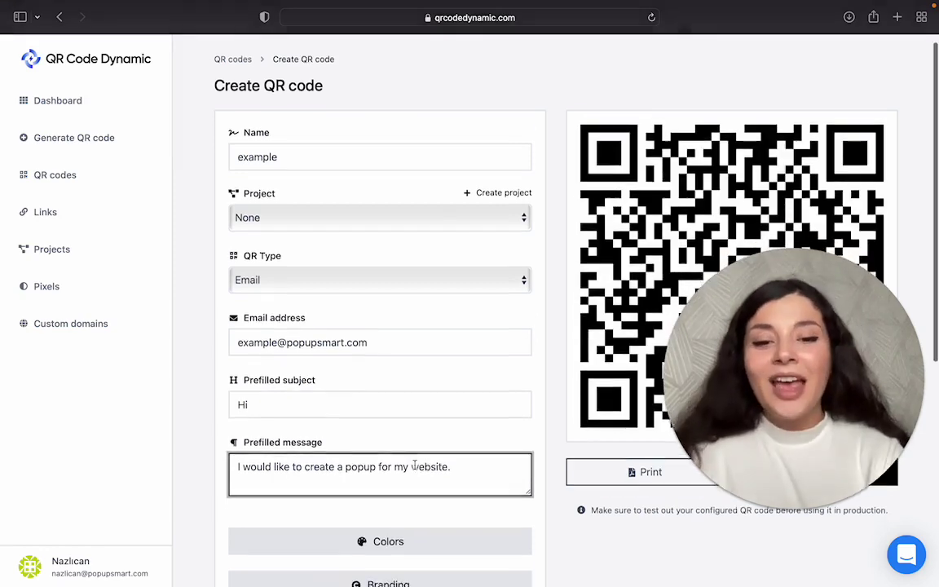
scroll(415, 467, "down", 1)
scroll(415, 440, "down", 3)
Step: Set the foreground type to solid Color with a blue foreground colour
left_click(417, 399)
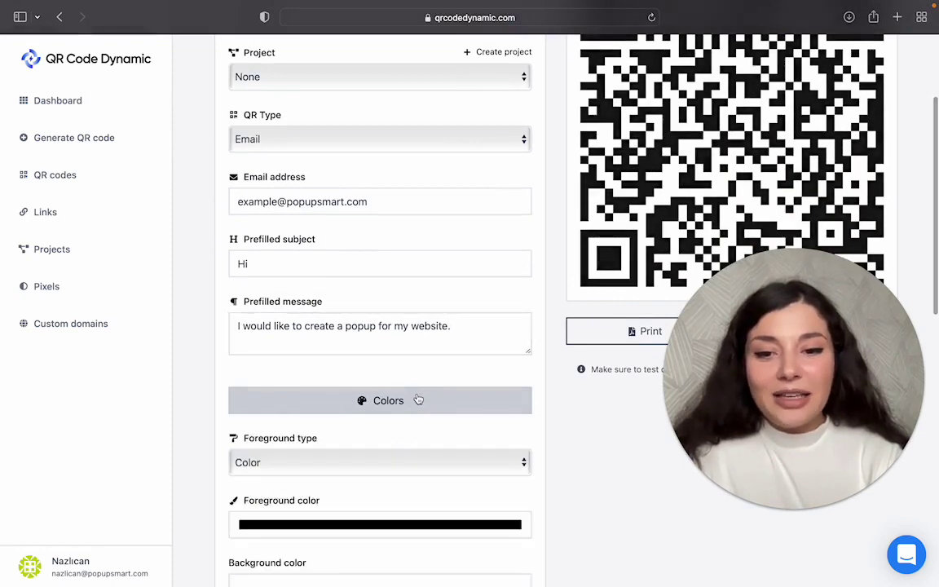
scroll(417, 399, "down", 1)
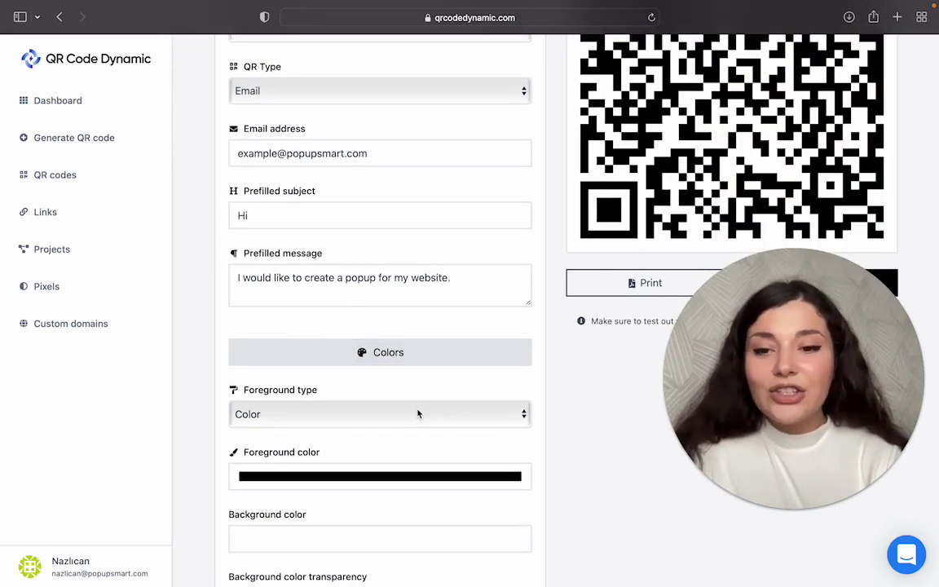
left_click(417, 414)
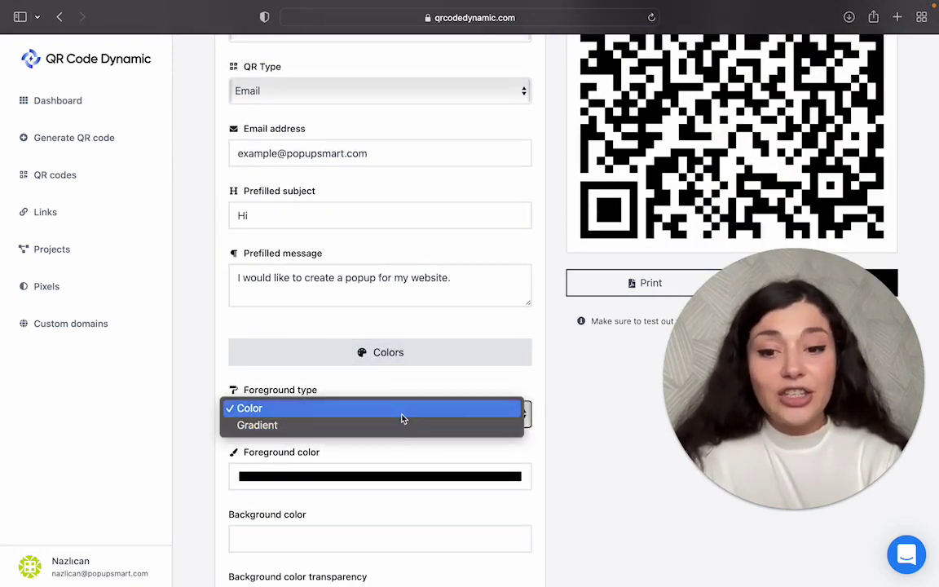
left_click(400, 412)
scroll(400, 412, "down", 1)
scroll(391, 383, "down", 2)
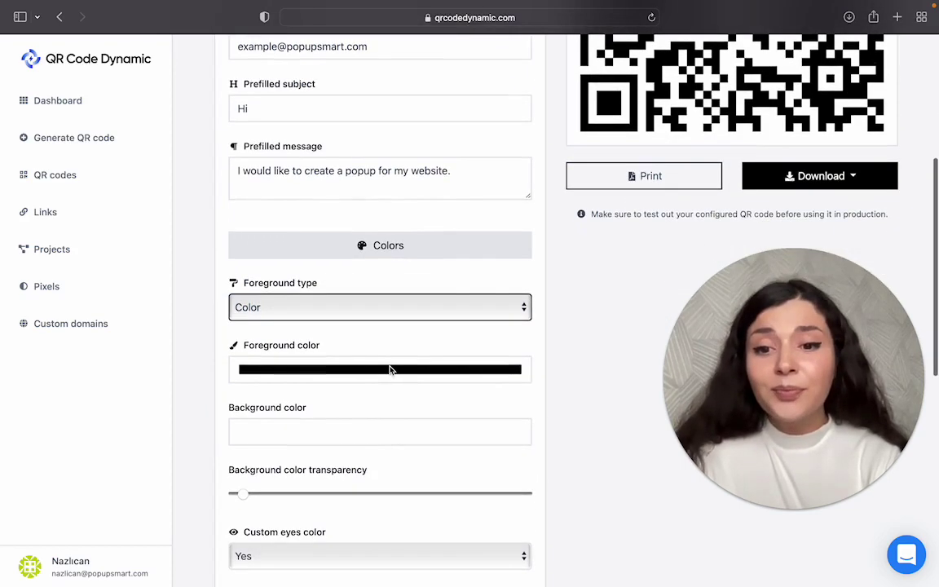
left_click(389, 369)
left_click(337, 446)
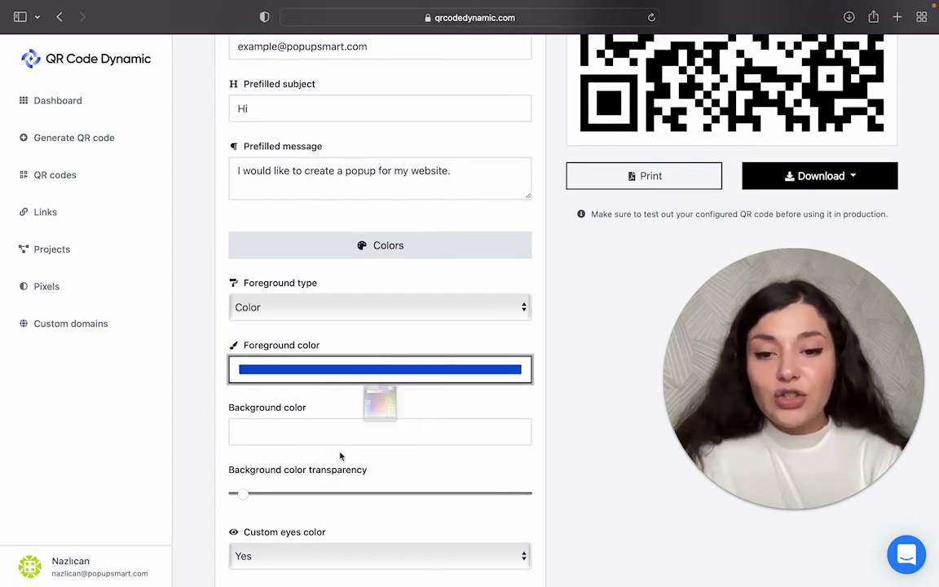
Step: Make the eyes' inner colour blue and collapse the Colors section
scroll(340, 456, "down", 1)
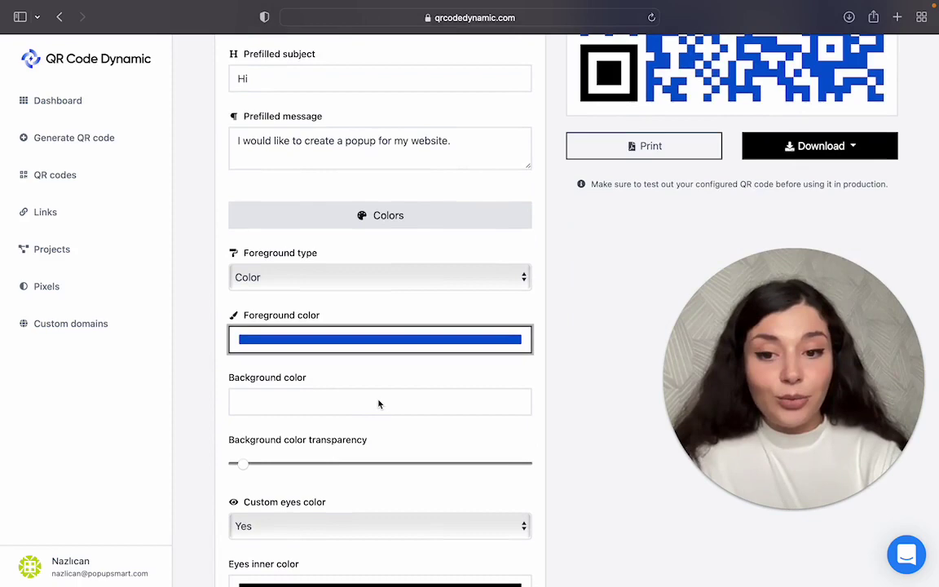
scroll(378, 402, "down", 2)
scroll(379, 405, "down", 2)
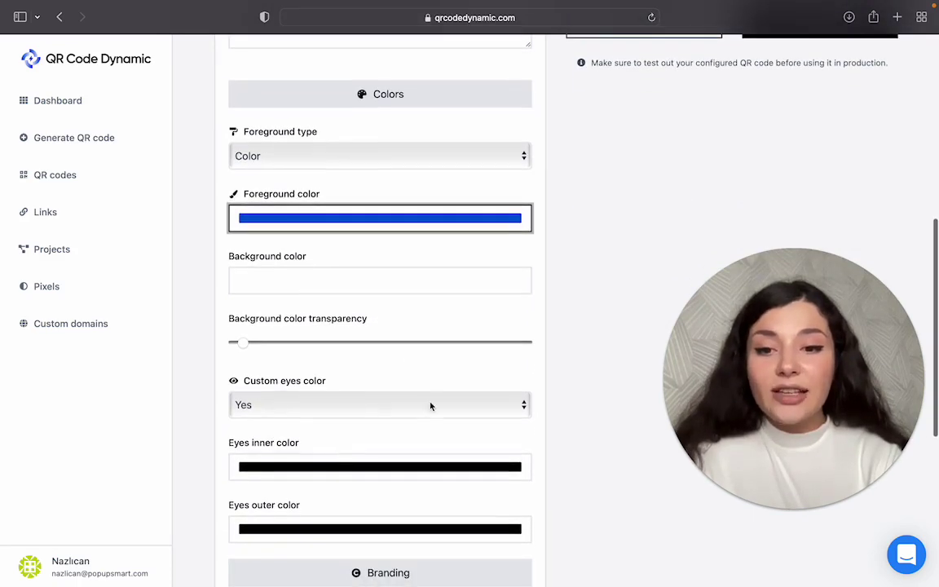
scroll(586, 277, "up", 8)
scroll(607, 322, "up", 2)
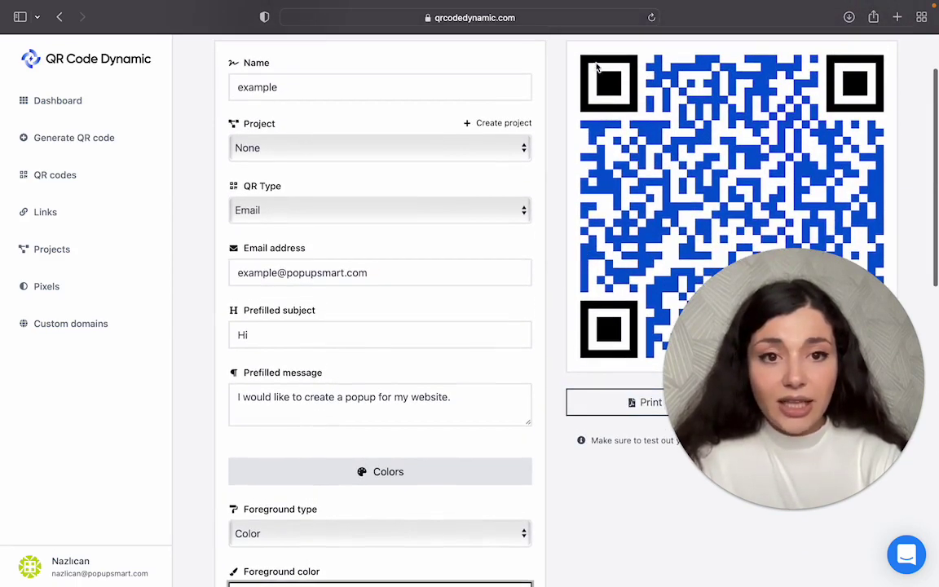
scroll(431, 385, "down", 7)
scroll(429, 385, "down", 2)
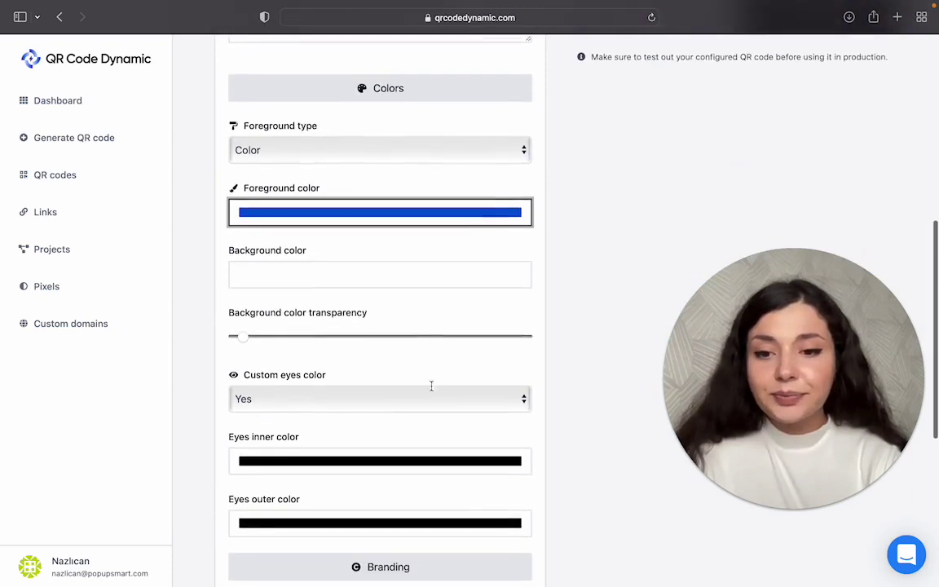
left_click(403, 455)
left_click(340, 377)
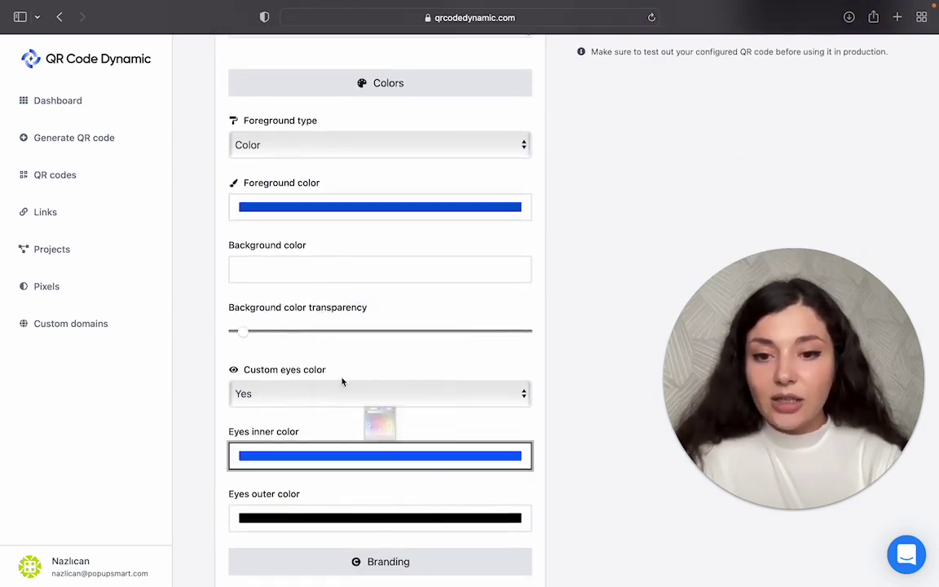
scroll(342, 381, "up", 6)
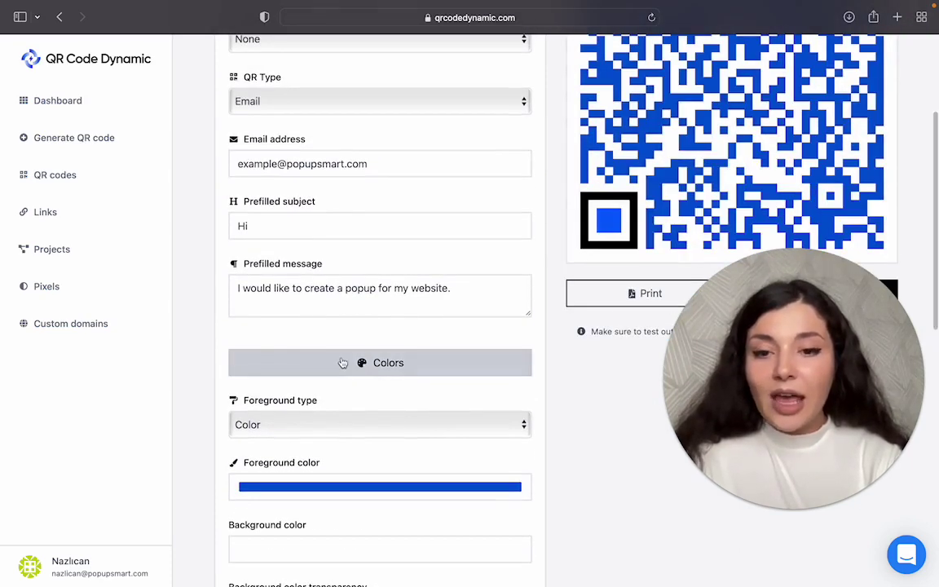
left_click(342, 363)
scroll(342, 359, "down", 2)
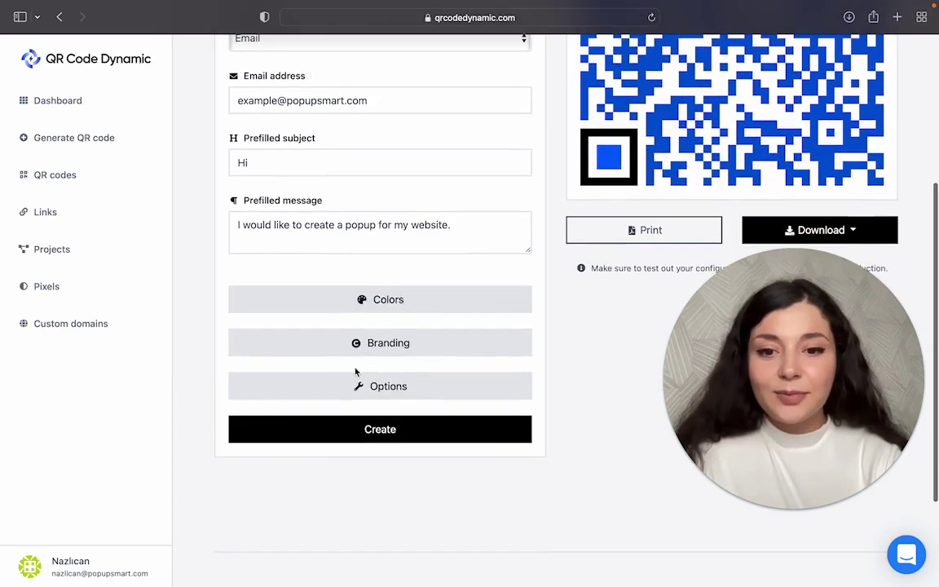
Step: Upload logo.png as the centre logo under Branding
left_click(353, 356)
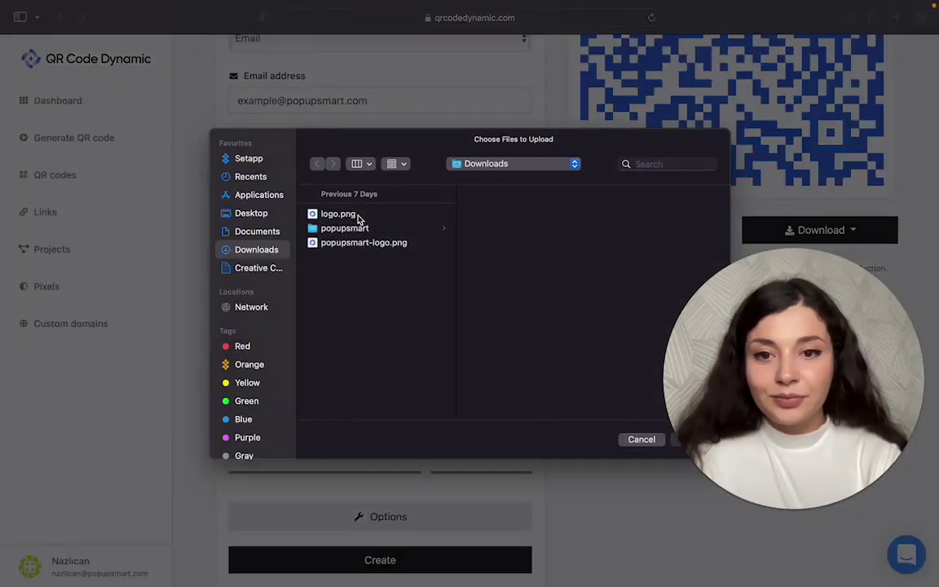
left_click(338, 213)
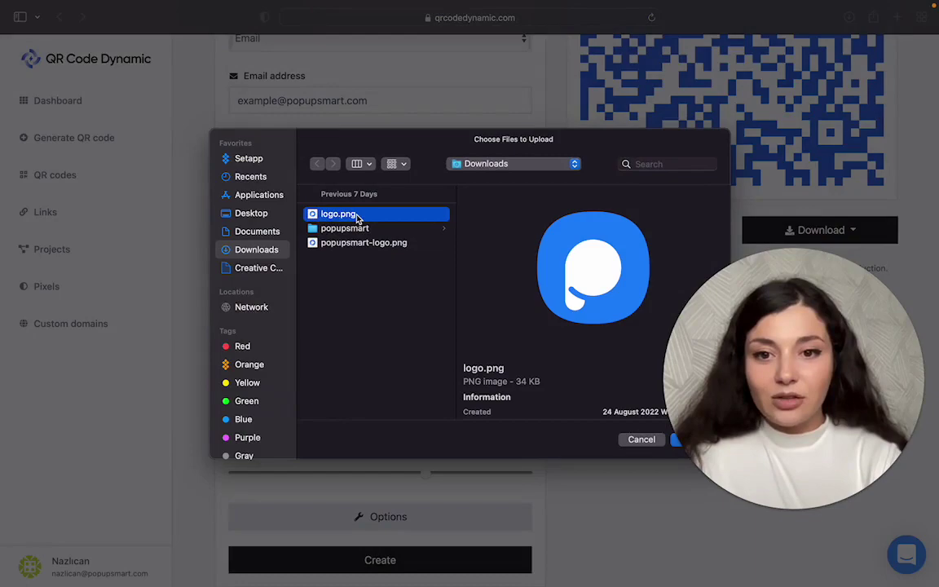
key("Return")
scroll(519, 310, "up", 5)
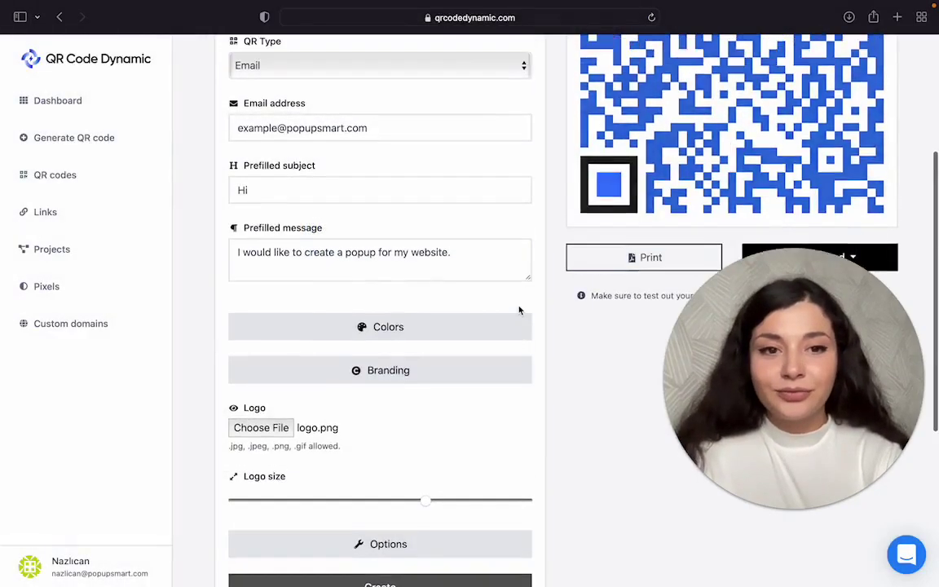
scroll(520, 309, "down", 2)
scroll(519, 310, "down", 2)
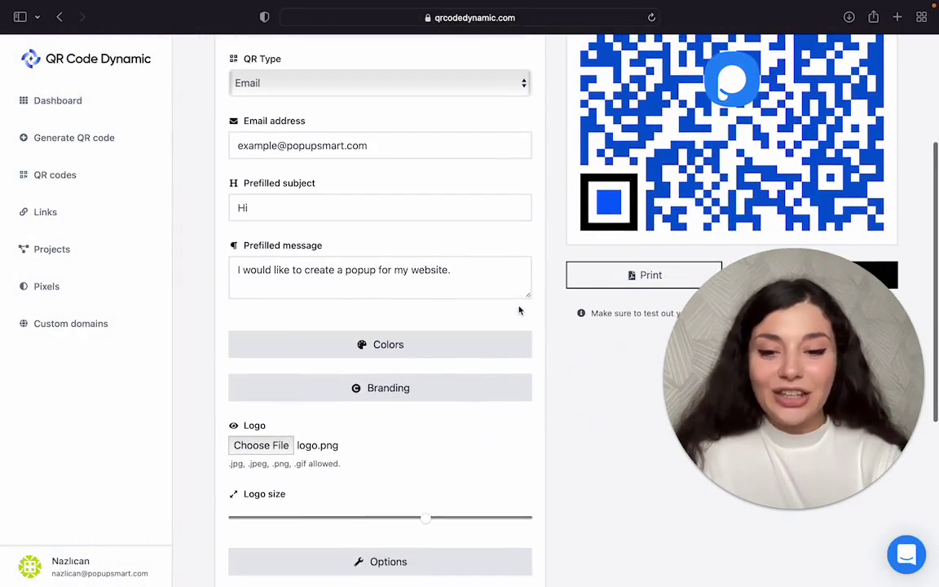
left_click(481, 384)
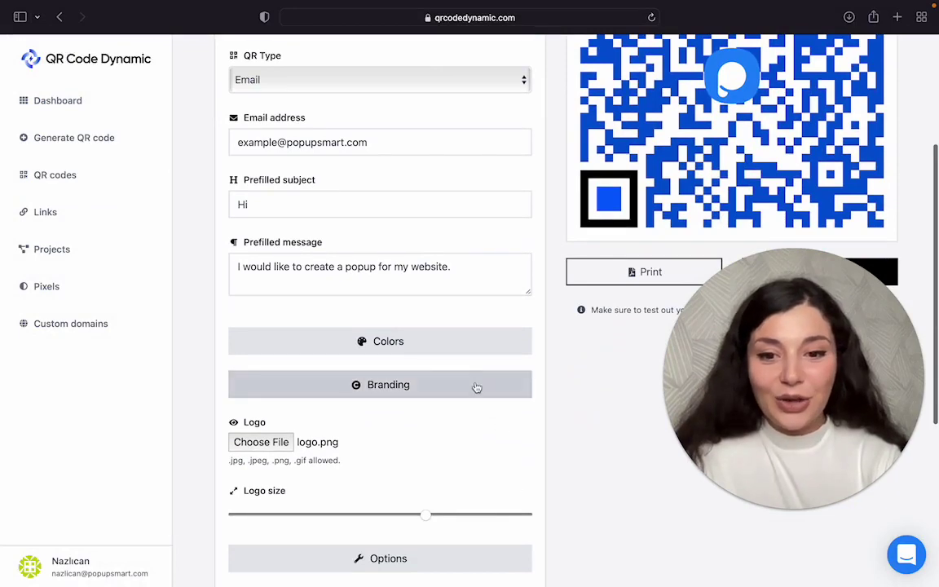
Step: Set the error correction capability to H - best (30%) under Options
left_click(469, 426)
scroll(470, 425, "down", 2)
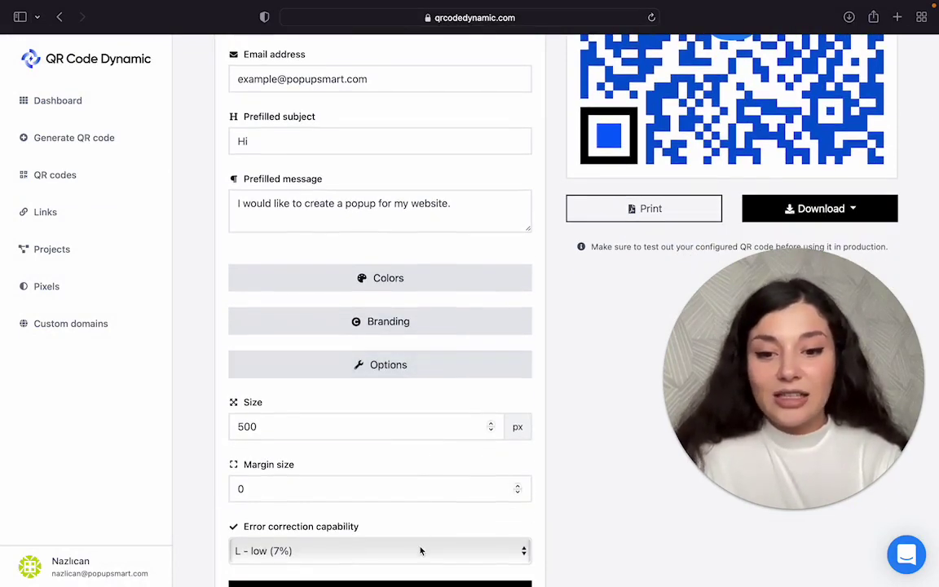
left_click(421, 549)
left_click(401, 524)
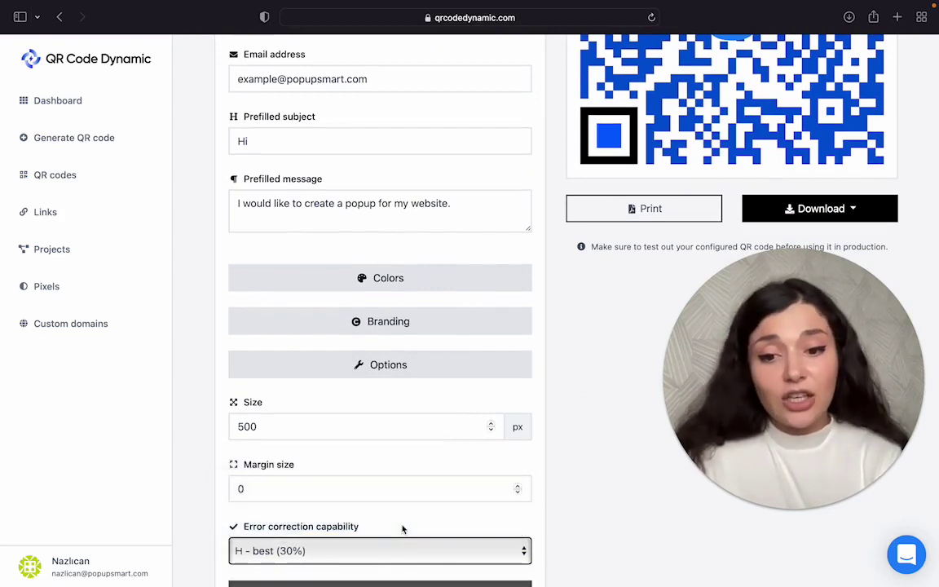
scroll(402, 528, "down", 1)
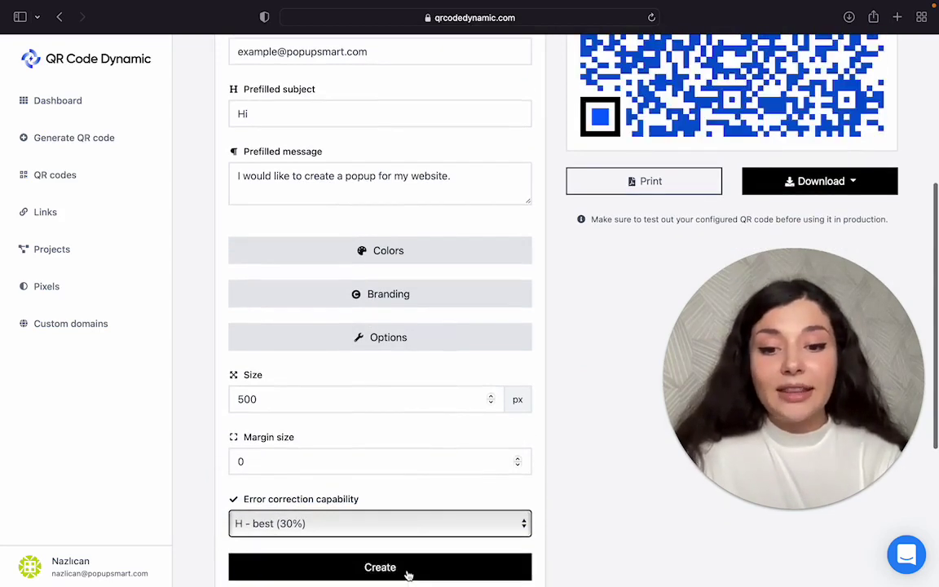
Step: Create the 'example' email QR code and confirm the success message on the Edit page
left_click(407, 570)
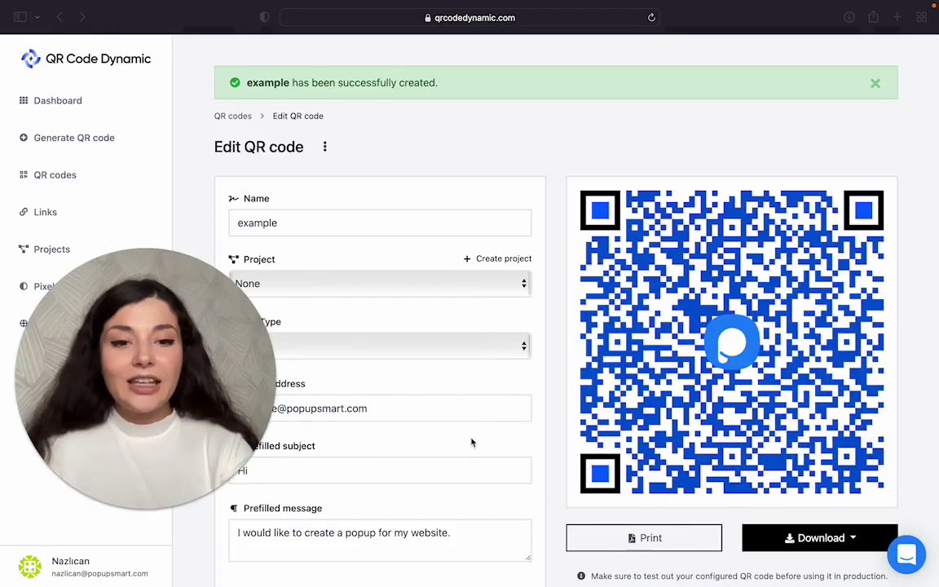
scroll(471, 443, "down", 1)
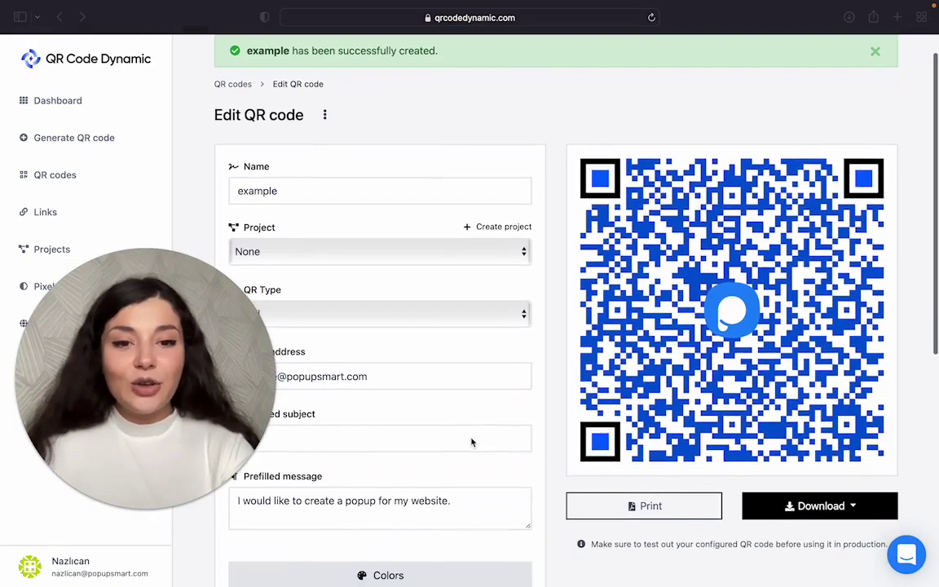